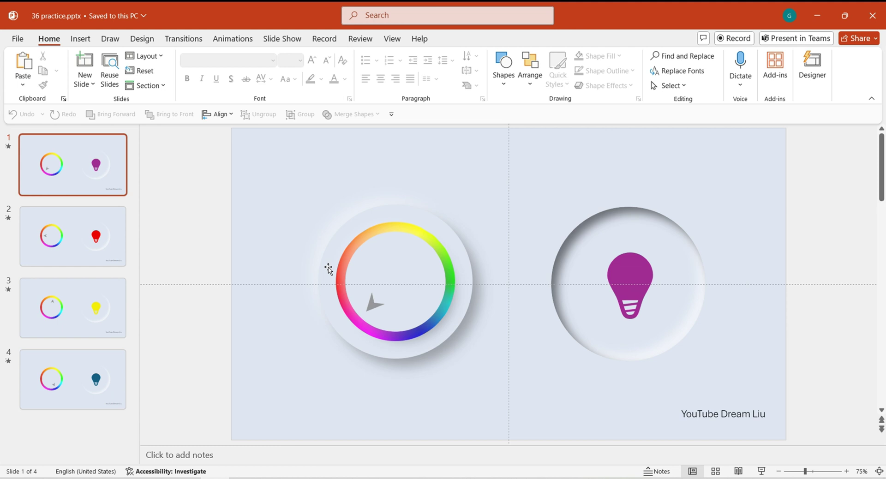
Preview the finished slides with the red and yellow bulbs, then return to slide 1.
left_click(76, 178)
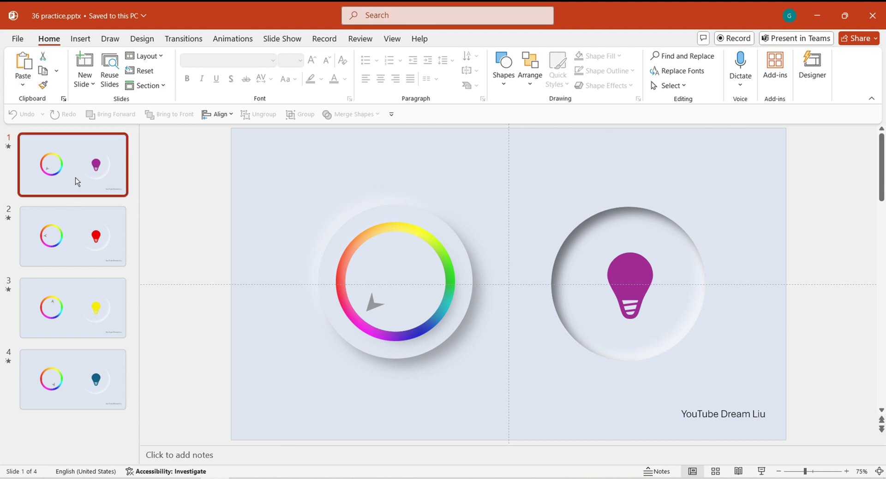
key("Down")
key("Down")
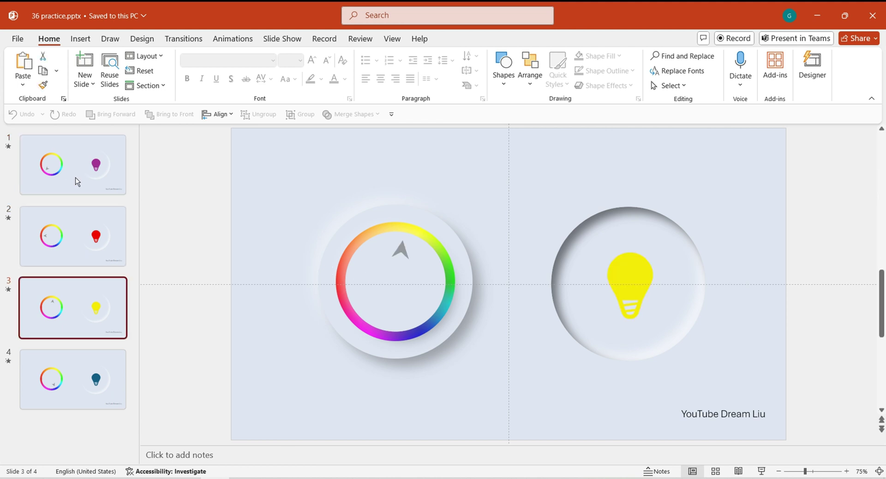
key("Down")
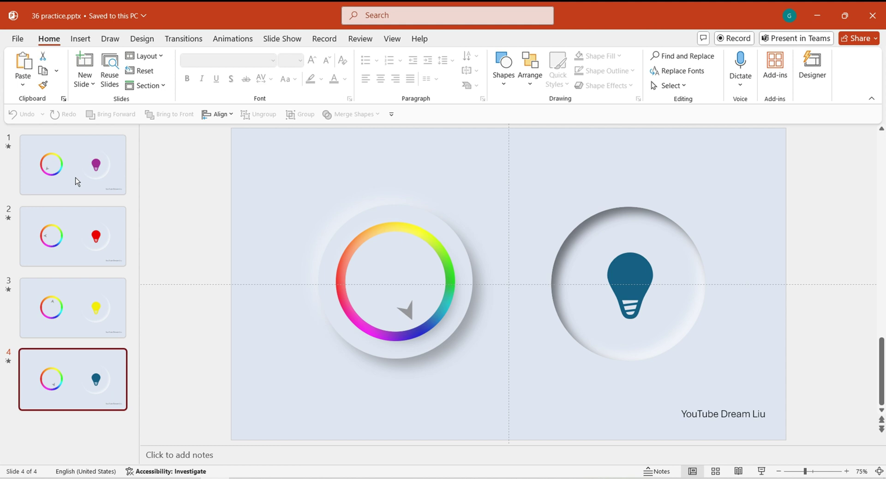
left_click(77, 182)
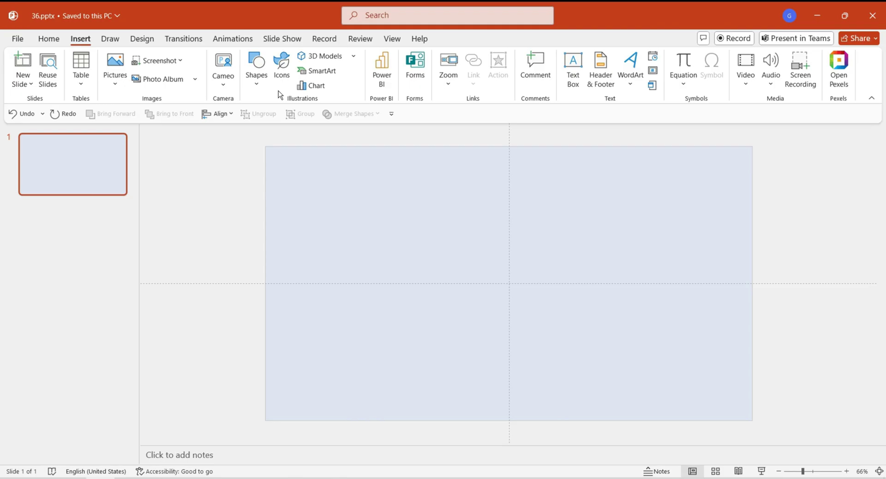
Draw a circle on the slide's centre line and copy it onto the right half.
left_click(257, 69)
left_click(265, 187)
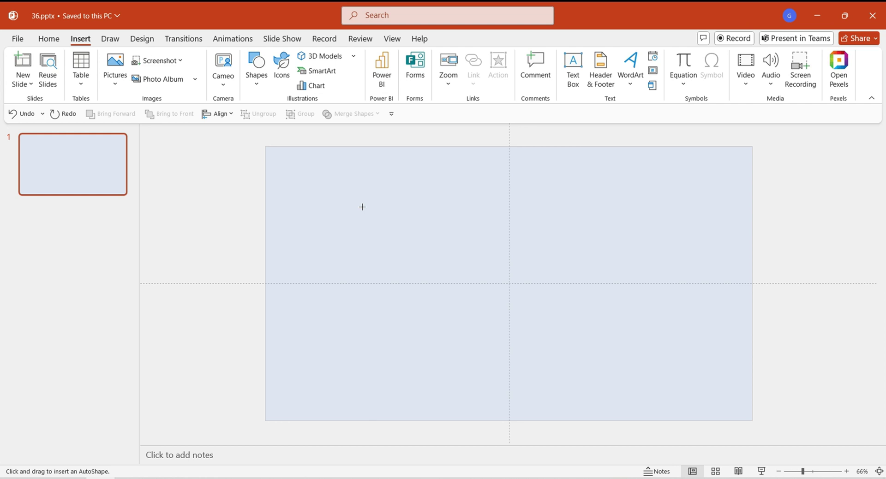
mouse_move(337, 213)
left_mouse_down()
mouse_move(435, 332)
mouse_move(465, 342)
left_mouse_up()
left_click_drag(398, 286, 610, 277)
left_click_drag(289, 184, 762, 402)
Remove both circles' outlines and fill them with the eyedropper-sampled background colour.
right_click(622, 272)
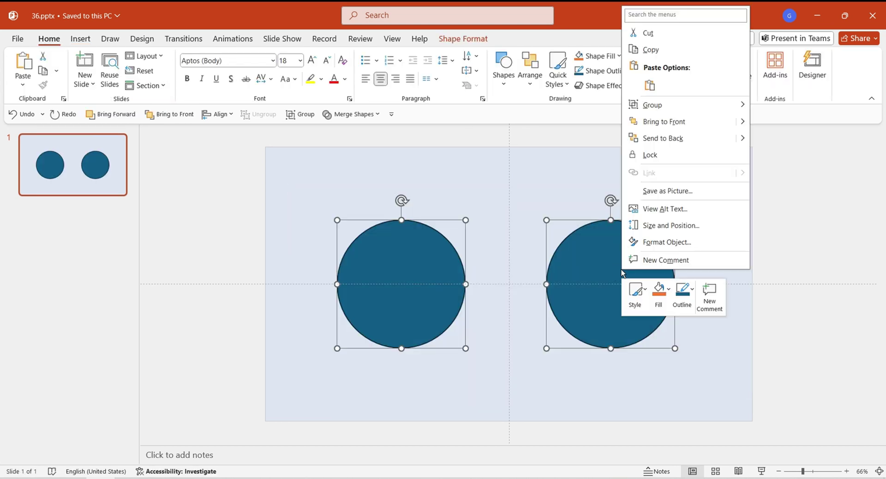
left_click(666, 242)
left_click(747, 352)
left_click(754, 370)
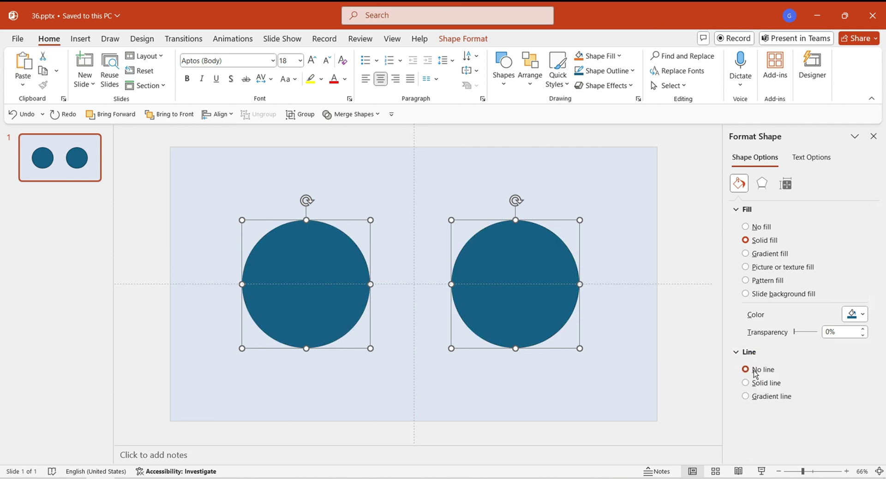
left_click(855, 314)
left_click(749, 296)
left_click(638, 218)
Give the left circle a white Offset Top Left shadow at 98% size with 25 pt blur.
left_click(762, 184)
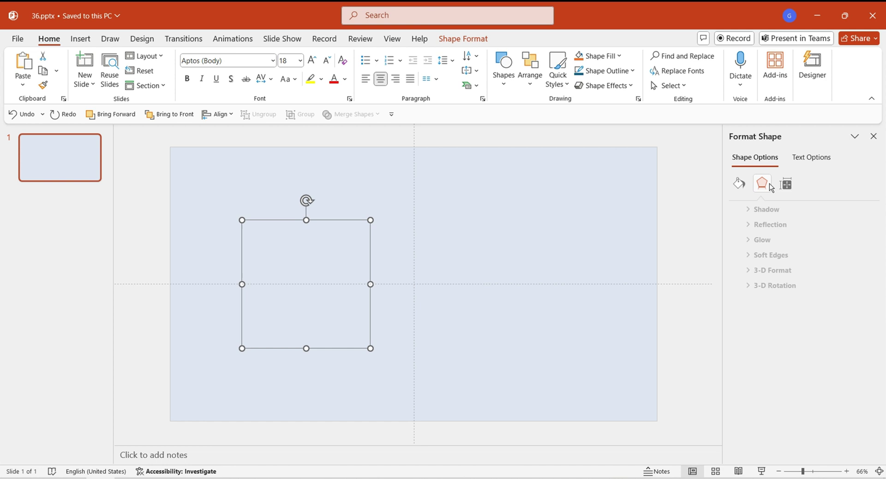
left_click(765, 210)
left_click(853, 226)
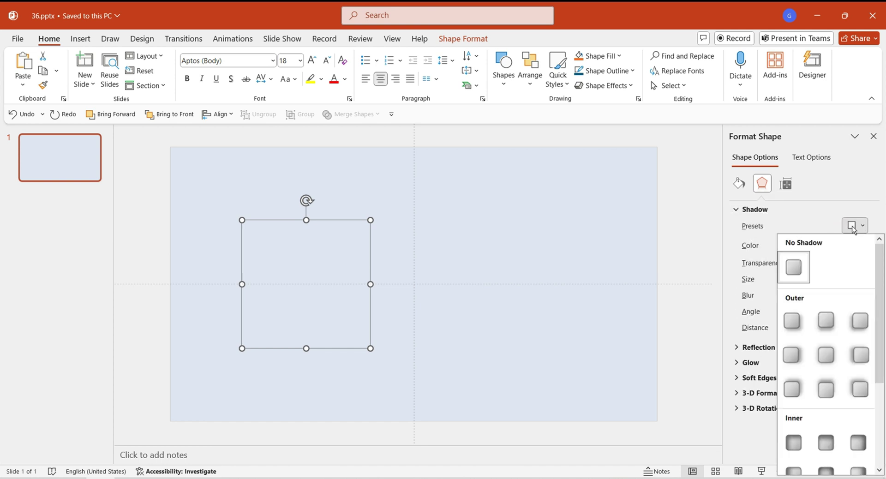
scroll(858, 350, "down", 3)
left_click(859, 295)
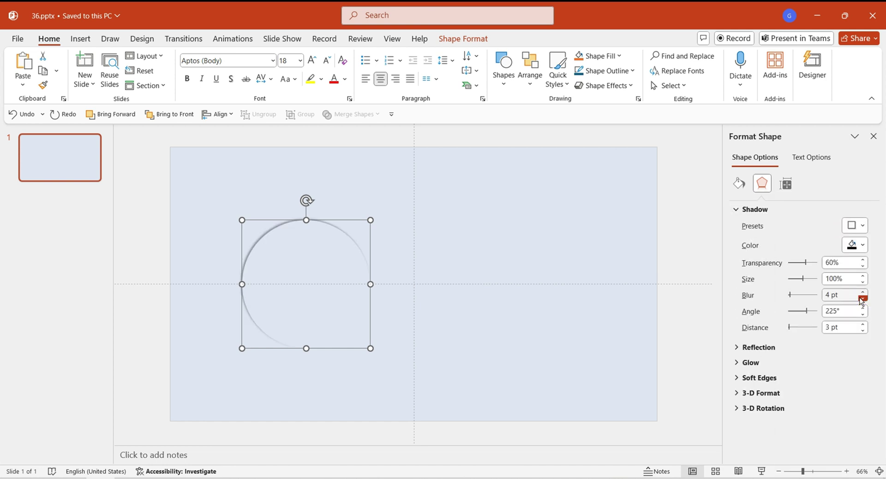
left_click(861, 245)
left_click(727, 52)
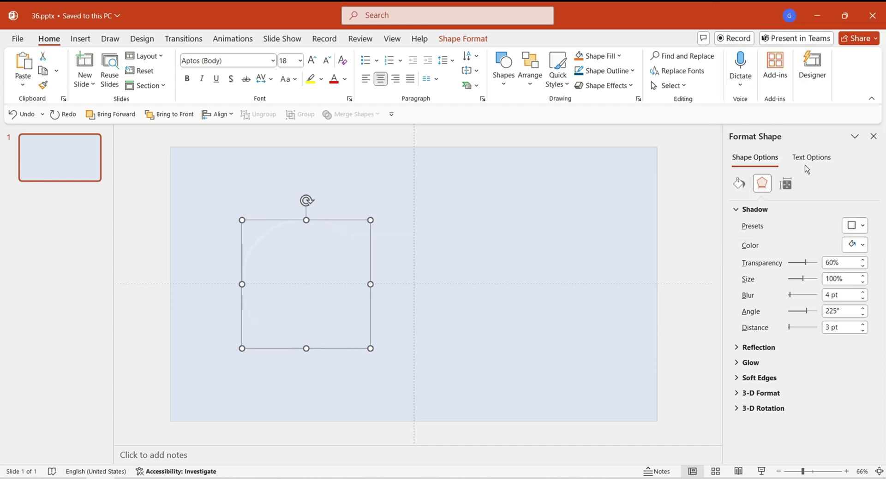
left_click(862, 282)
left_click(862, 282)
left_click_drag(829, 294, 820, 333)
key("Return")
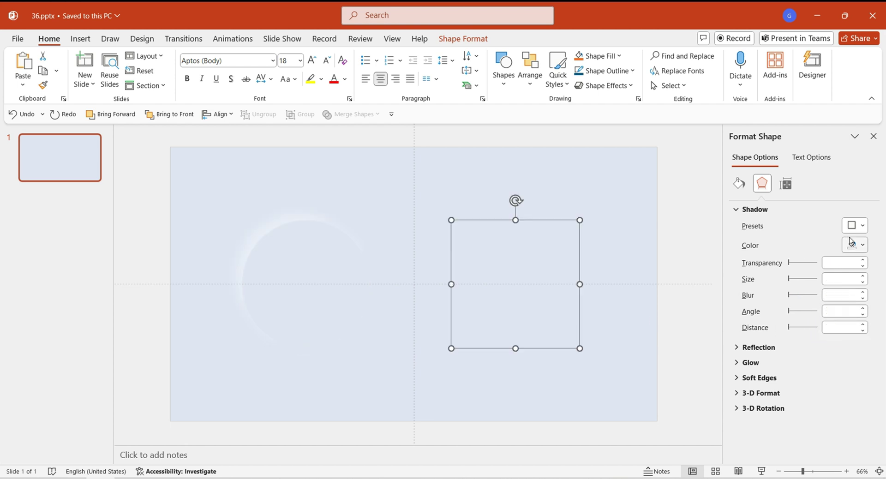
Give the right circle a dark Offset Bottom Right shadow, 98% size, 25 pt blur, larger distance.
left_click(854, 225)
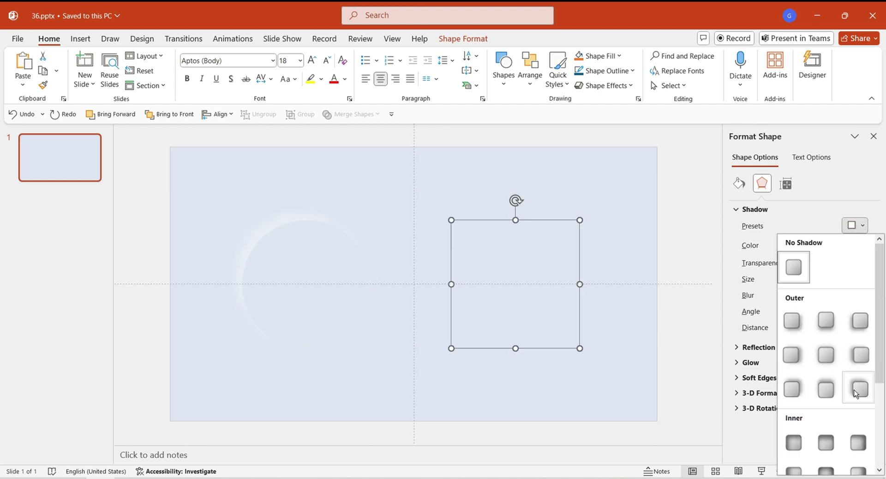
left_click(795, 320)
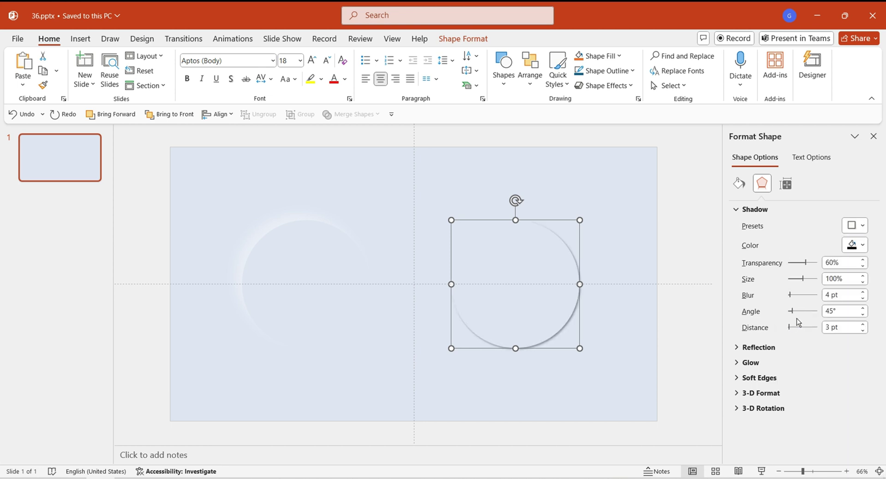
left_click(862, 245)
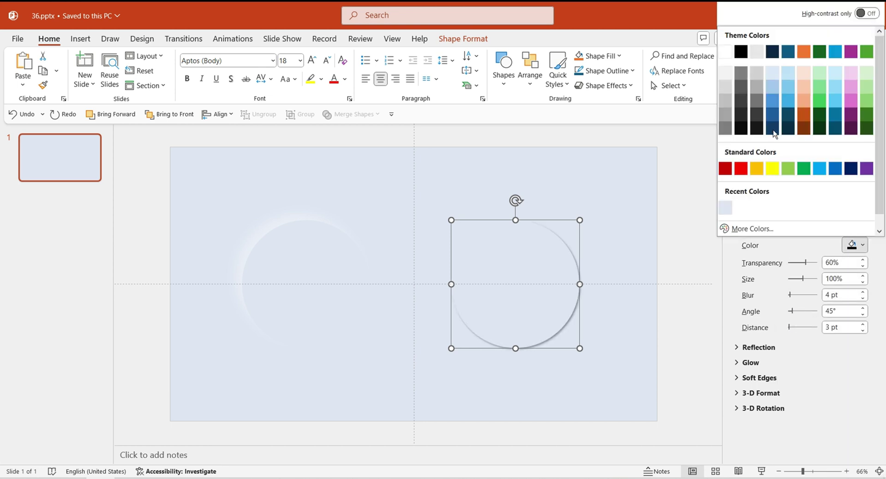
left_click(762, 119)
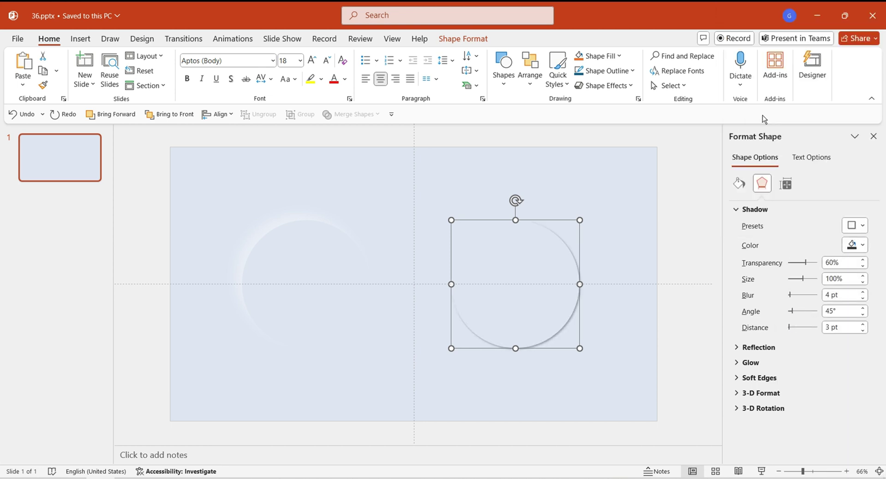
left_click(862, 282)
left_click(862, 281)
double_click(829, 294)
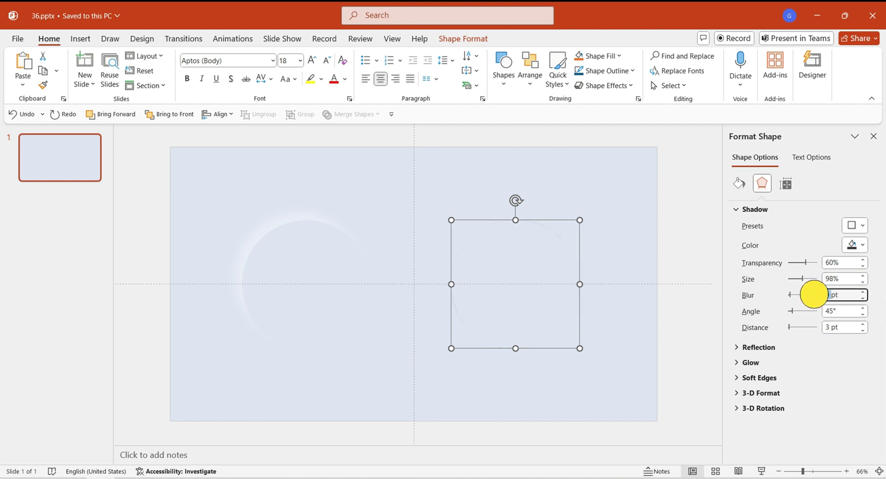
type("25")
left_click(810, 326)
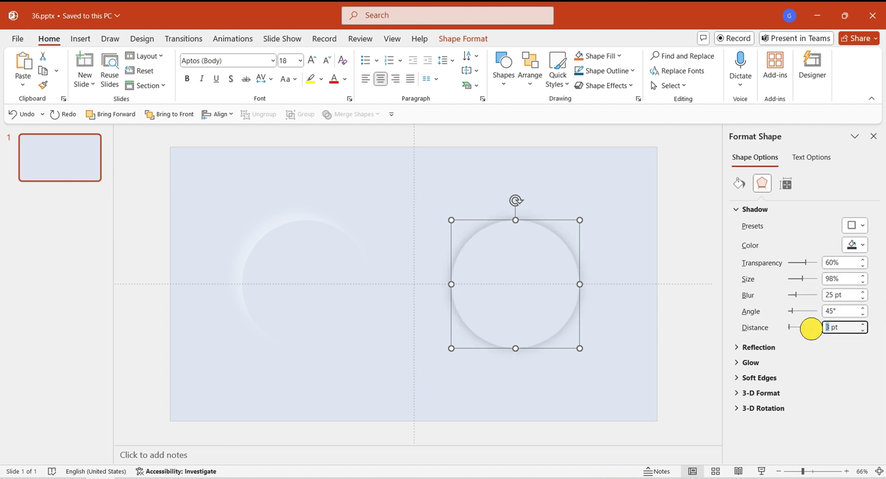
Align both circles to a common centre so they stack into one disc.
left_click(157, 196)
left_click_drag(157, 196, 604, 383)
left_click(217, 114)
left_click(231, 206)
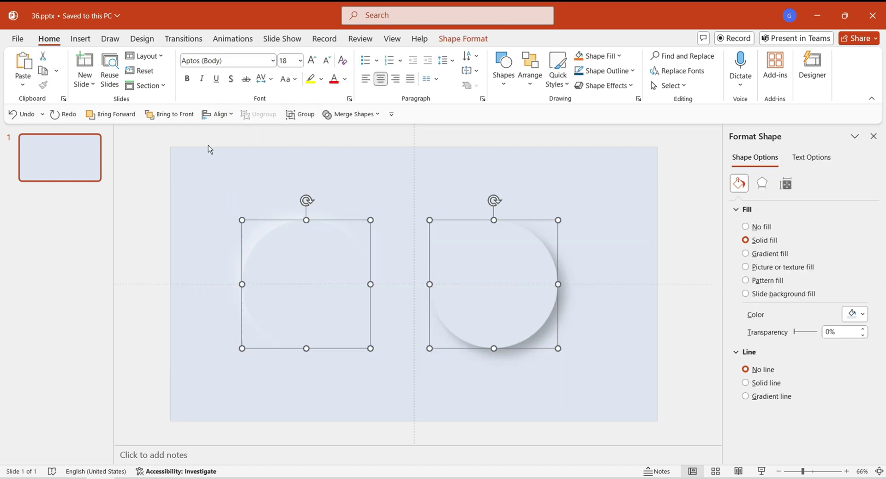
left_click(217, 114)
left_click(231, 148)
left_click(519, 343)
Nudge the disc slightly up and right, then move to the second slide with a blue circle.
left_click(559, 381)
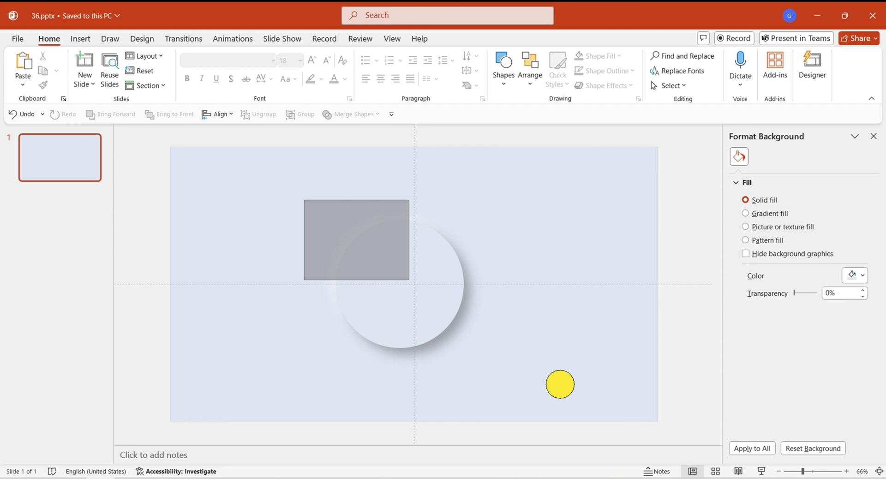
left_click_drag(394, 269, 407, 266)
left_click(540, 336)
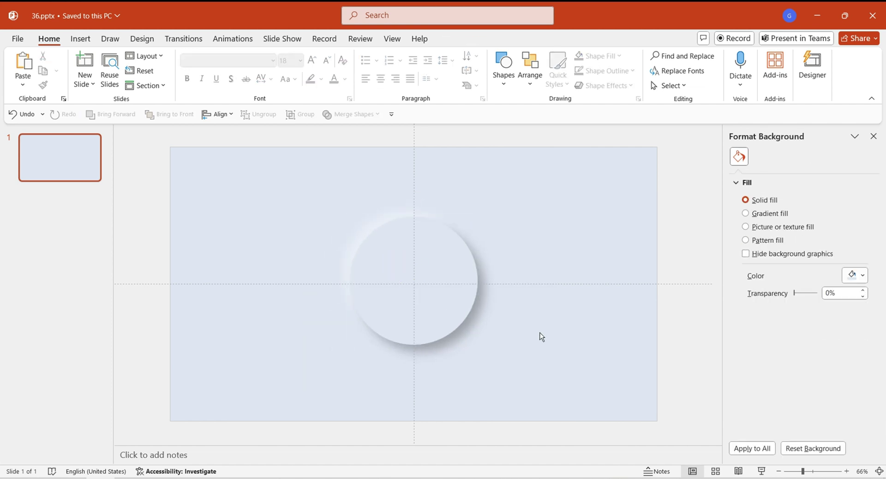
scroll(540, 337, "up", 4, "ctrl")
left_click(243, 299)
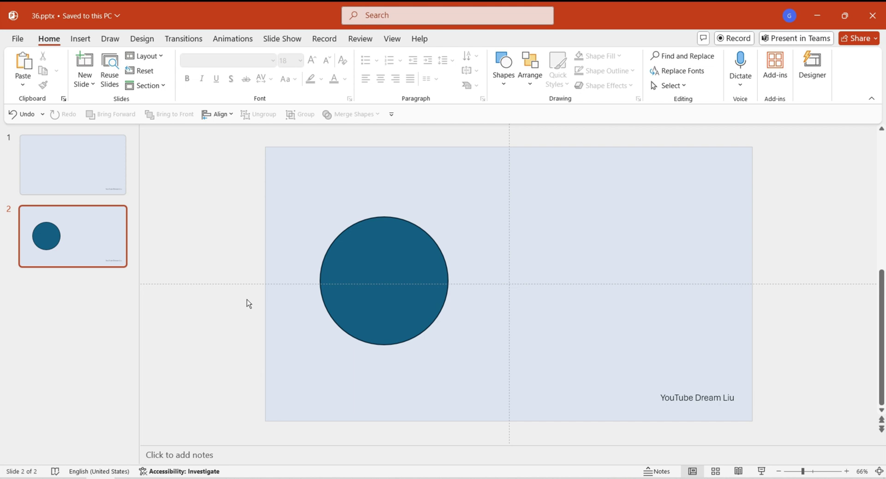
Duplicate the circle and give both copies no outline and an eyedropper background-colour fill.
left_click_drag(369, 253, 615, 267, "ctrl")
left_click_drag(231, 183, 719, 362)
left_click_drag(609, 333, 731, 367)
right_click(638, 282)
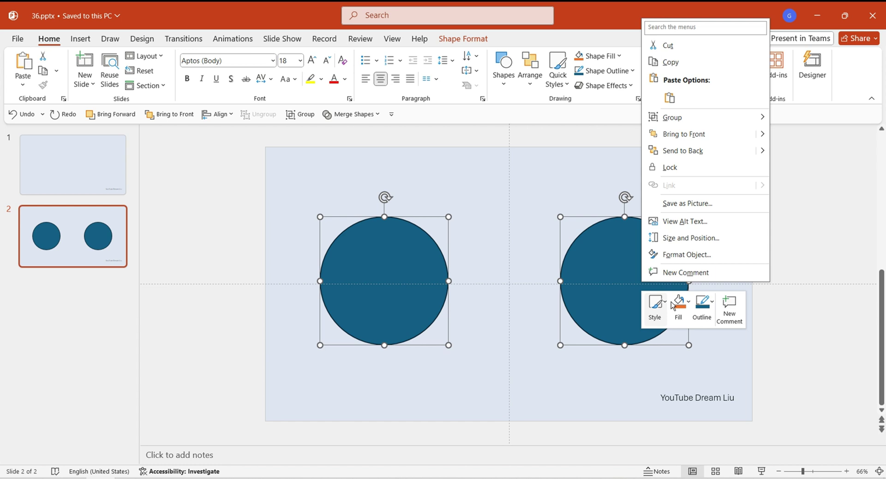
left_click(676, 247)
left_click(744, 368)
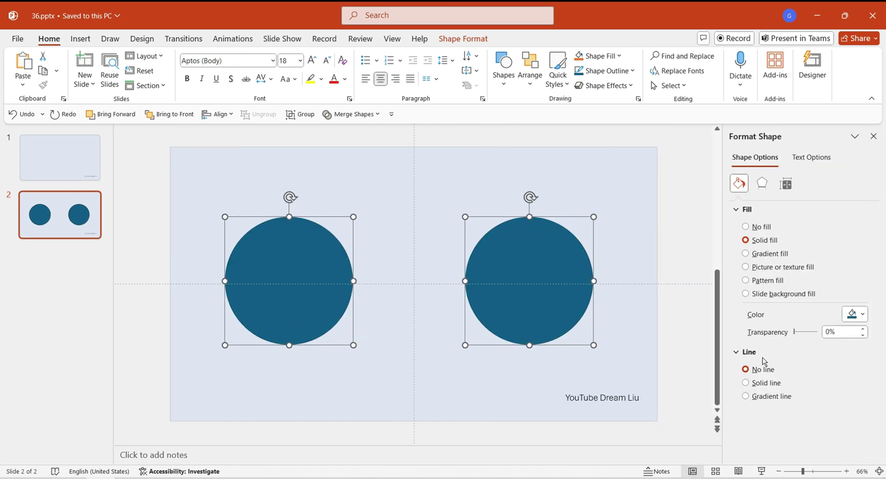
left_click(745, 227)
left_click(744, 240)
left_click(861, 315)
left_click(756, 299)
left_click(642, 202)
left_click(384, 317)
Give the left circle an Inner Top Left shadow with 20 pt blur and 15 pt distance.
left_click(293, 275)
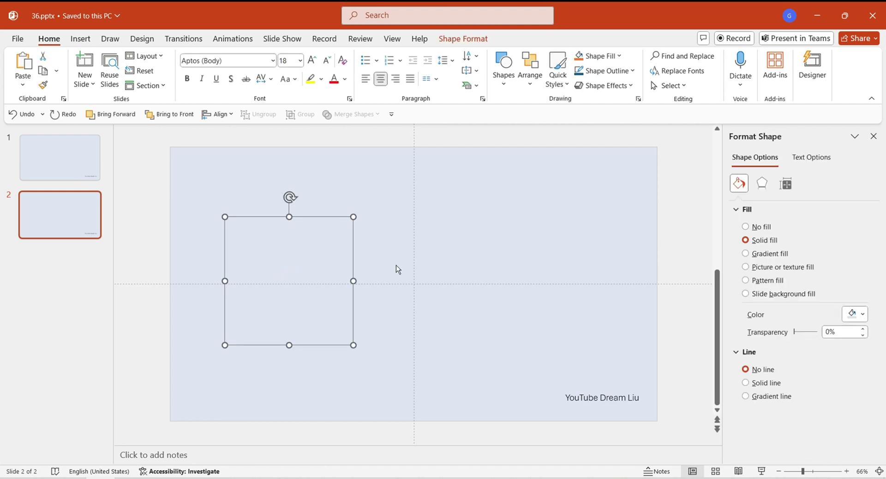
left_click(762, 183)
left_click(855, 225)
scroll(826, 323, "down", 3)
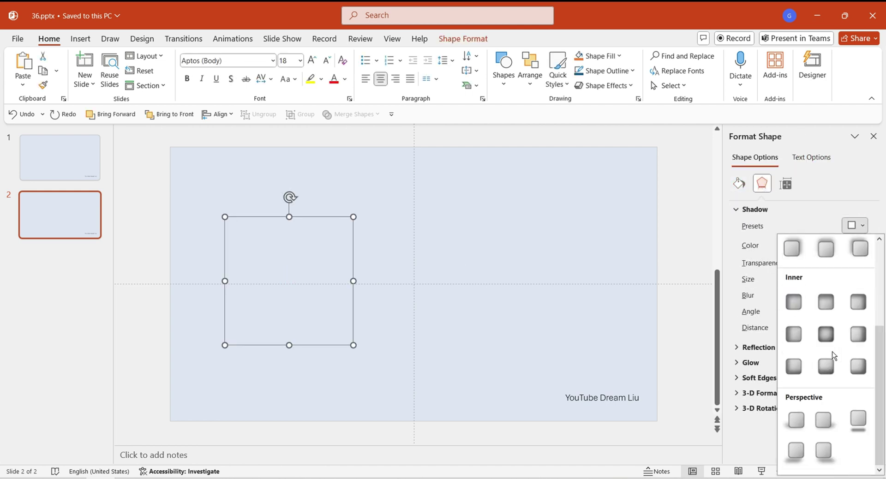
left_click(794, 301)
left_click(861, 245)
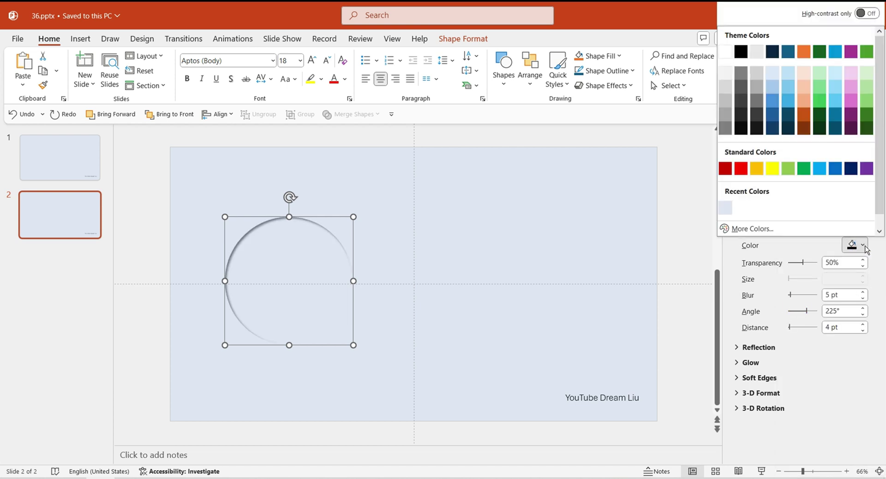
left_click(759, 118)
double_click(832, 295)
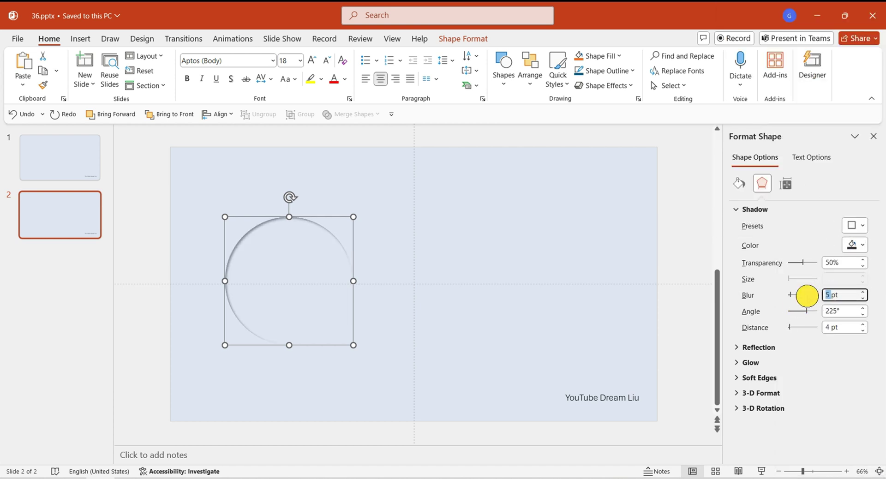
type("20pt")
double_click(827, 327)
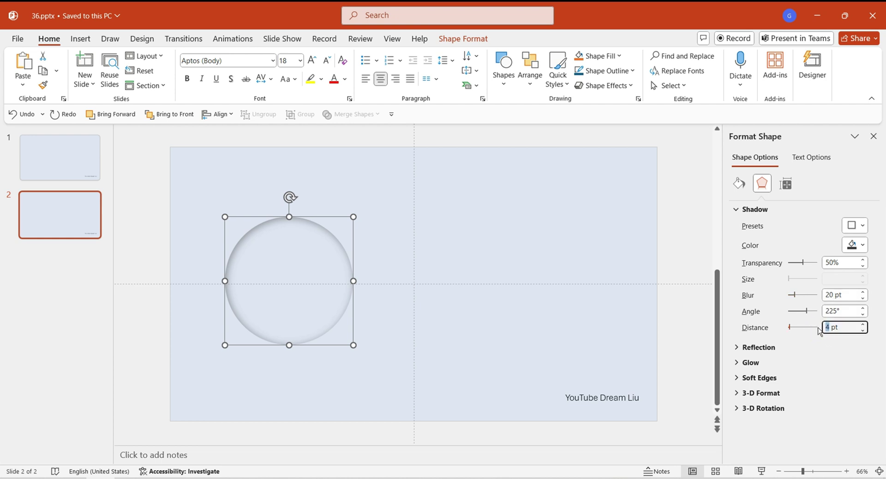
type("15")
left_click(518, 272)
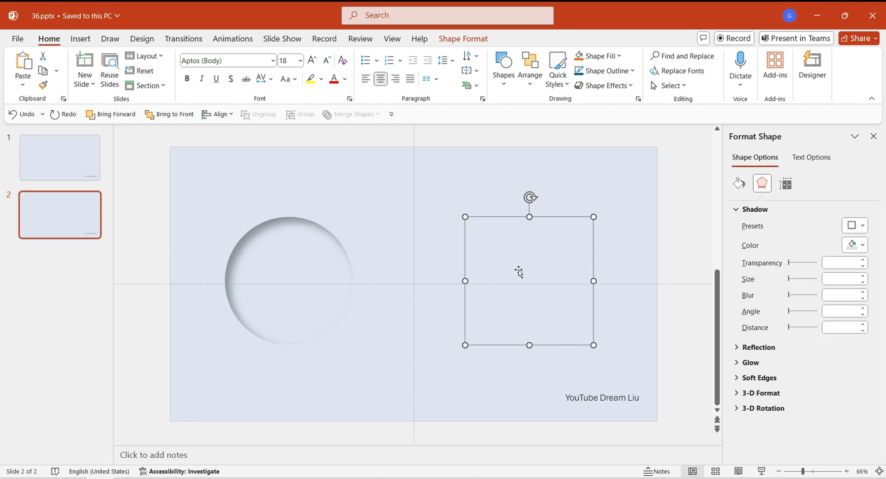
Give the right circle a white inner shadow (40% transparency, 20 pt blur, 15 pt distance), then drag it onto the left circle.
left_click(853, 225)
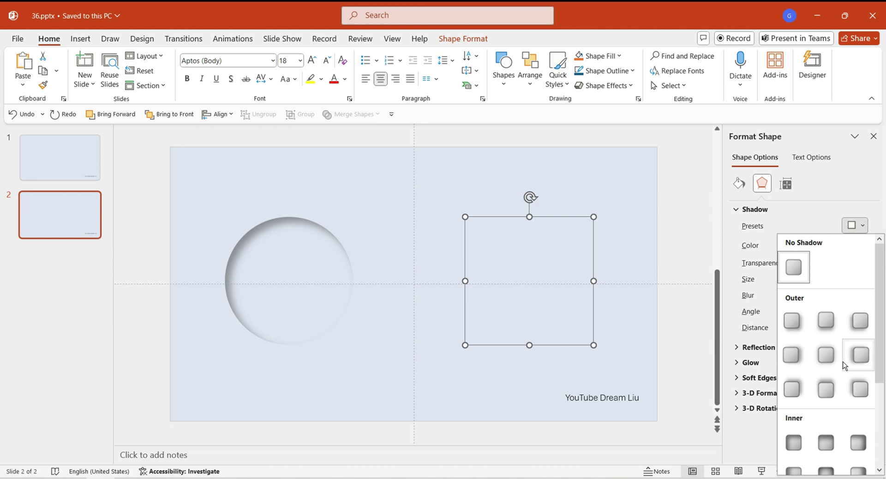
scroll(856, 406, "down", 3)
left_click(857, 407)
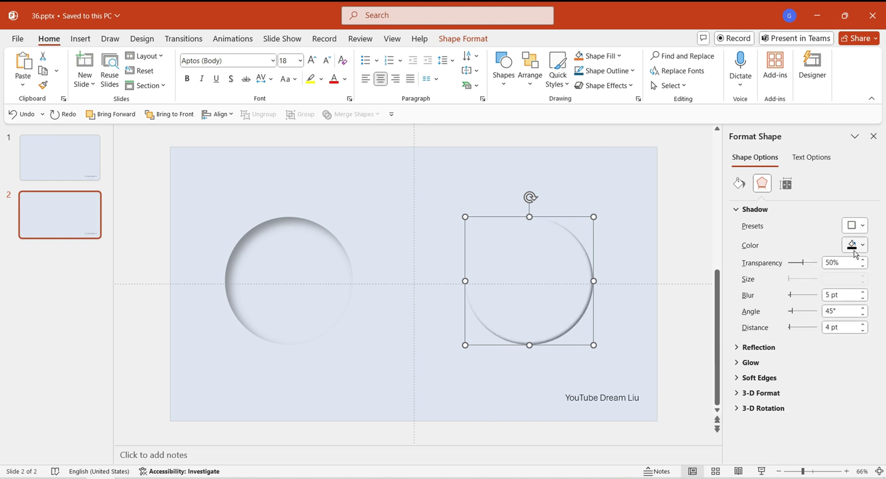
left_click(854, 249)
left_click(725, 48)
left_click(833, 262)
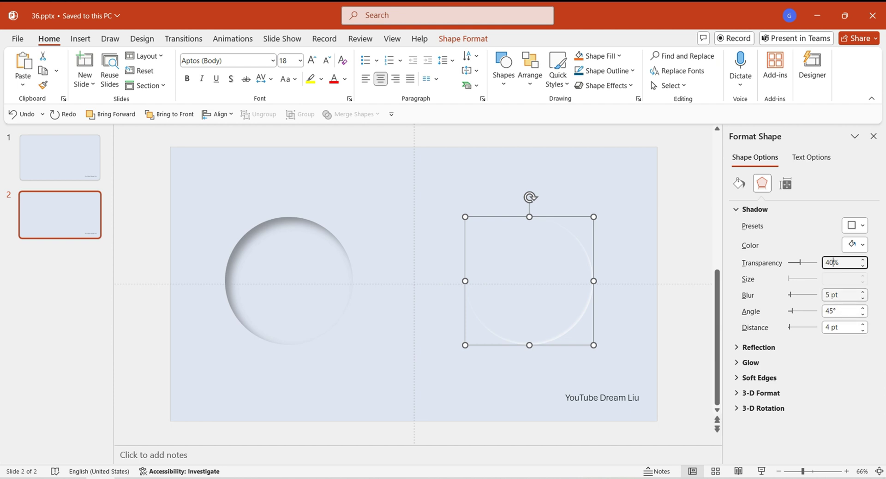
double_click(828, 294)
double_click(831, 327)
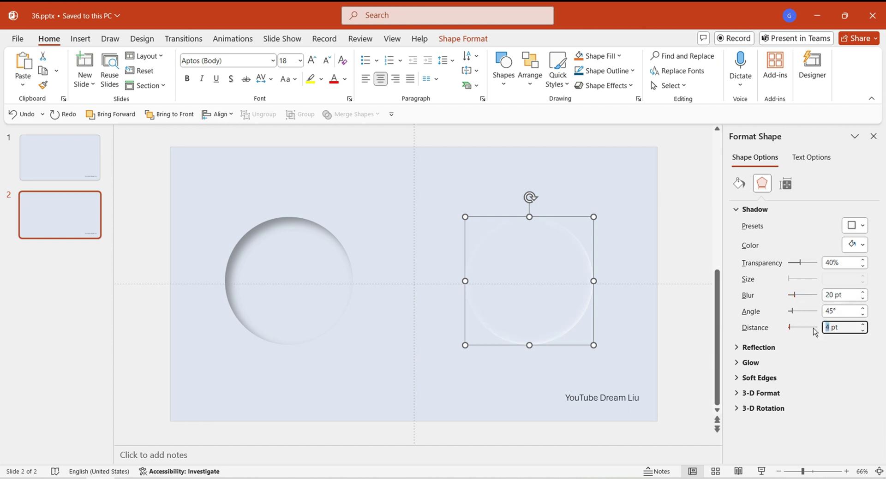
type("15")
left_click(668, 332)
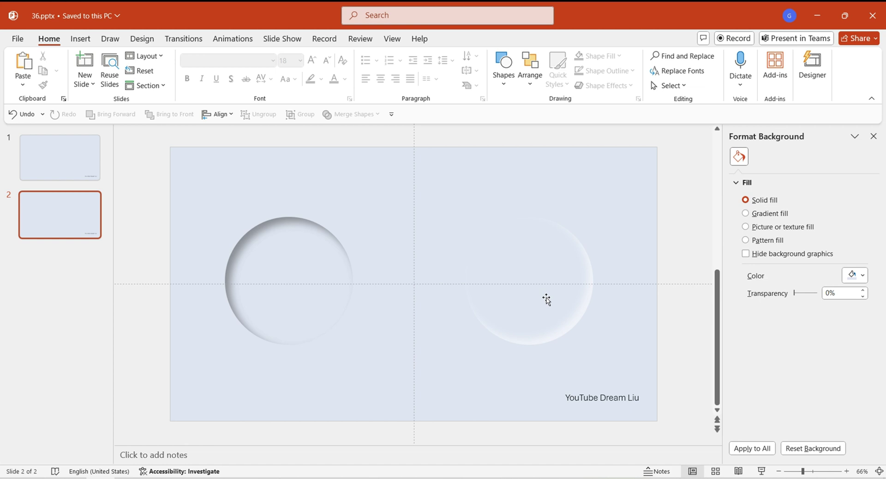
left_click_drag(546, 299, 304, 295)
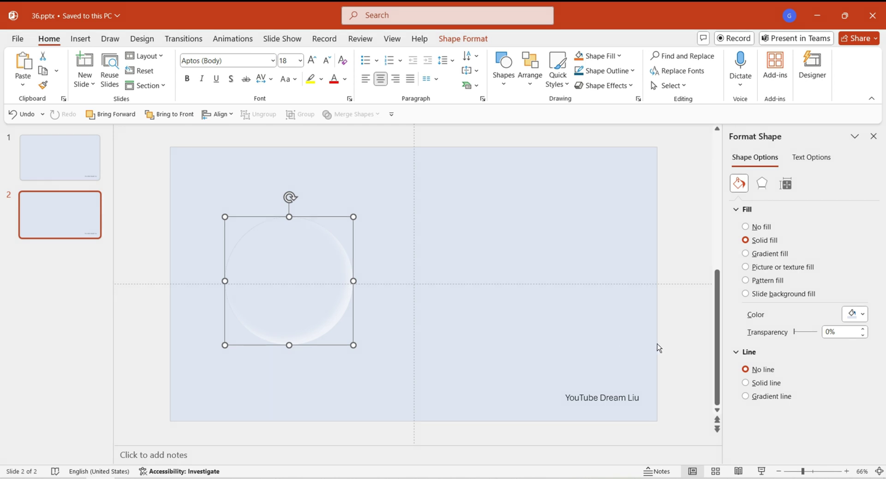
Undo the move and put a picture of the highlight circle on the clipboard.
key("ctrl+z")
left_click(698, 338)
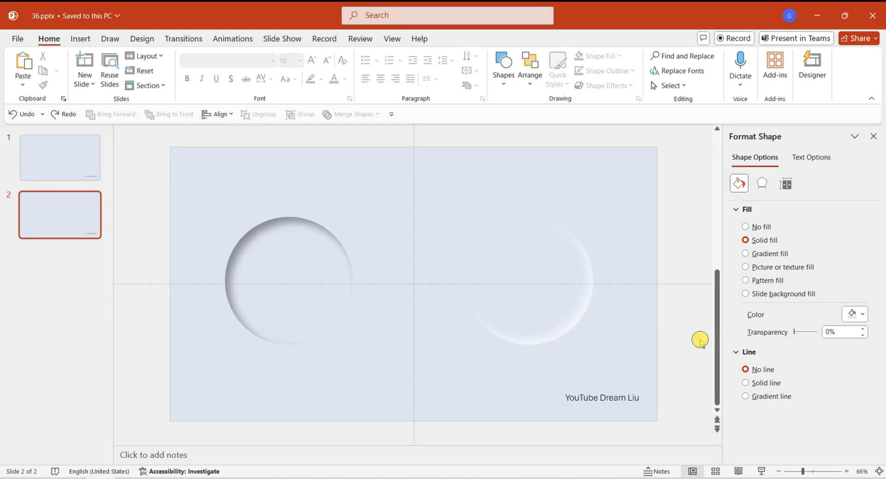
left_click(564, 291)
key("ctrl+x")
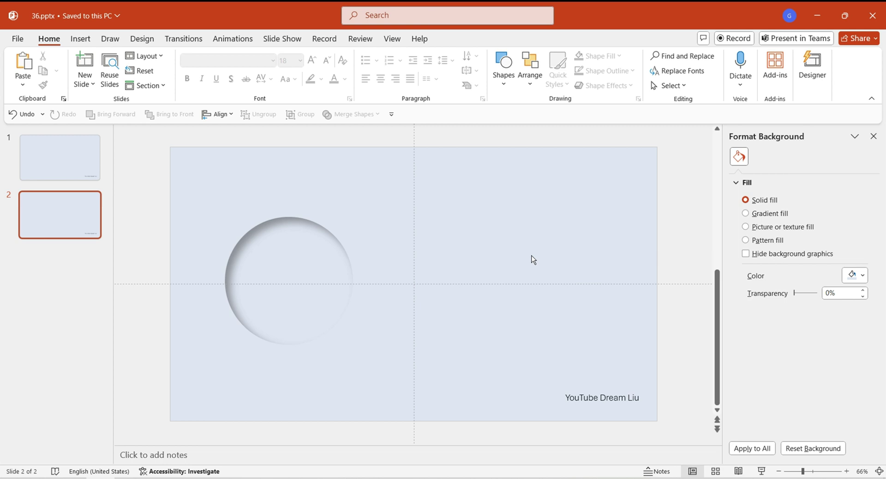
right_click(531, 258)
left_click(577, 302)
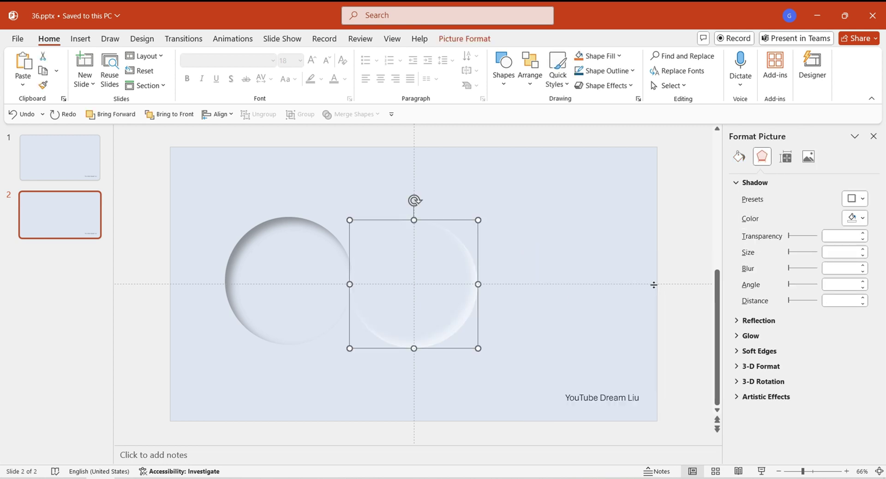
key("Delete")
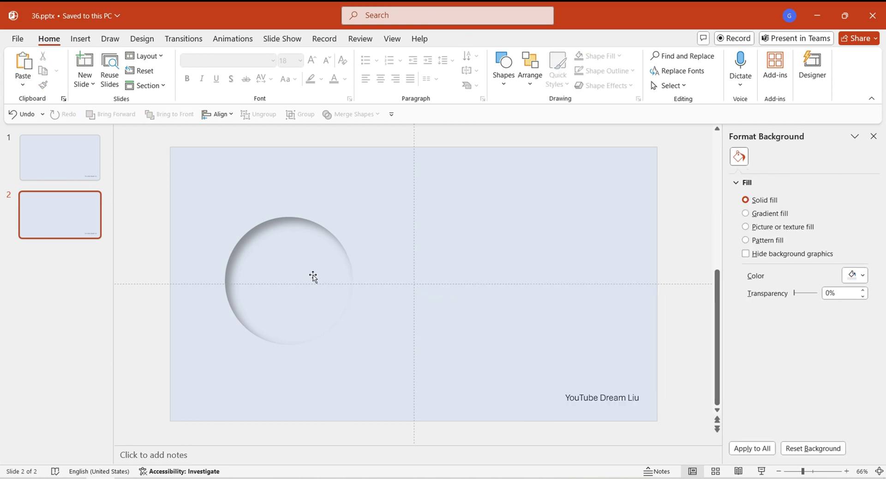
Fill the recessed left circle with the clipboard picture and centre it on the slide.
left_click(310, 277)
left_click(765, 268)
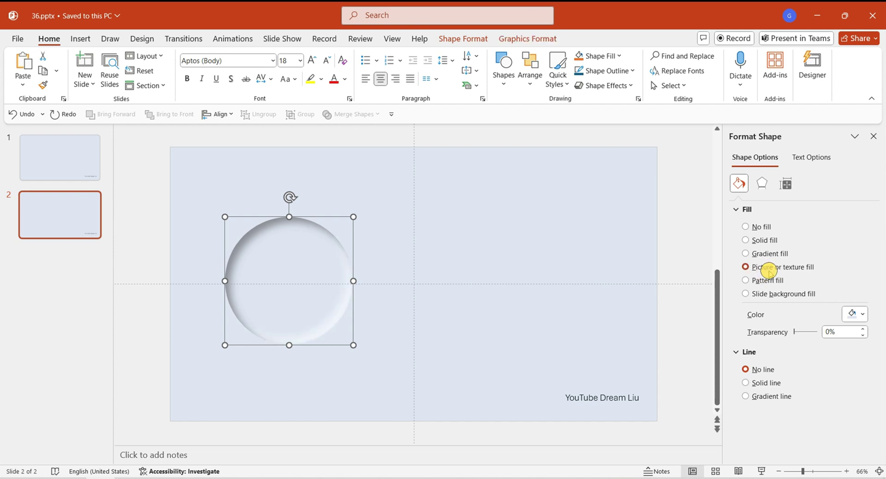
left_click(803, 327)
left_click(447, 313)
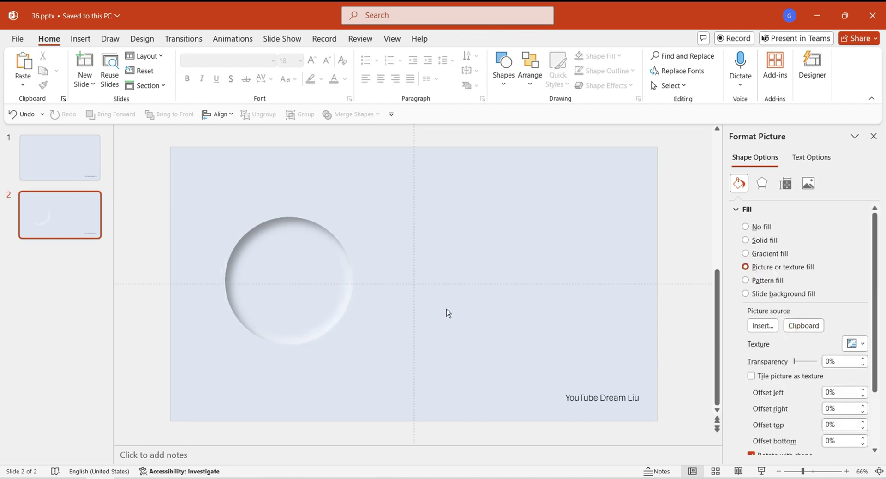
left_click_drag(184, 202, 419, 354)
left_click_drag(296, 264, 438, 275)
scroll(494, 302, "up", 3, "ctrl")
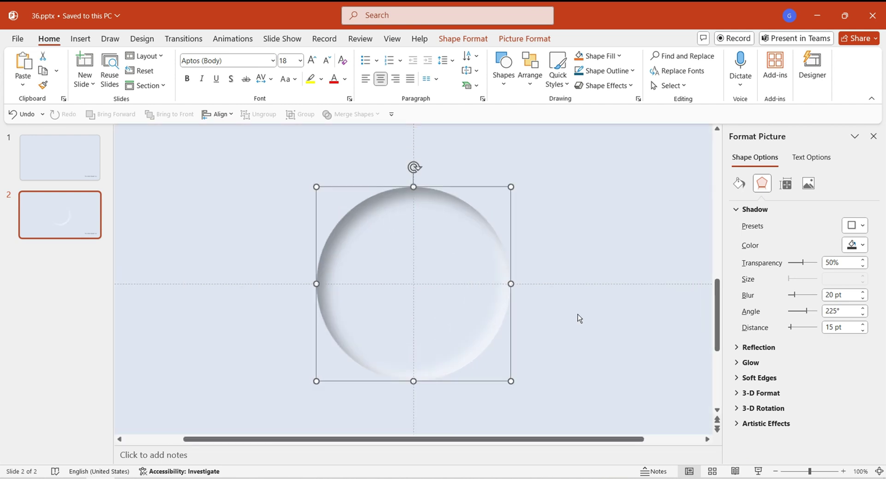
Arrange slide 1 with the raised double-circle dial left and the recessed circle right.
left_click(636, 331)
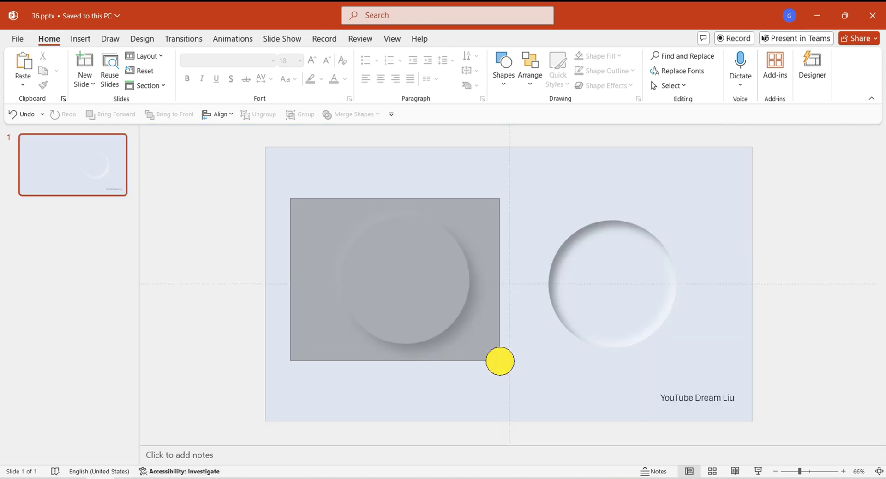
left_click_drag(499, 360, 445, 318)
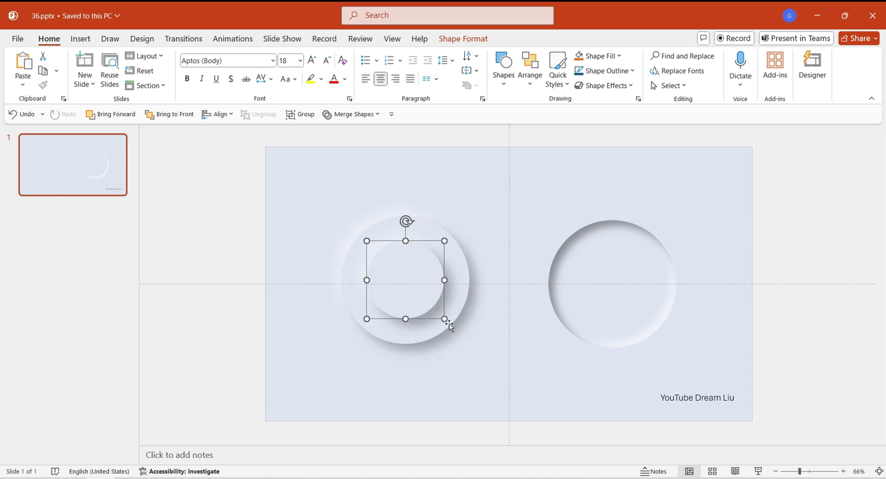
left_click(489, 365)
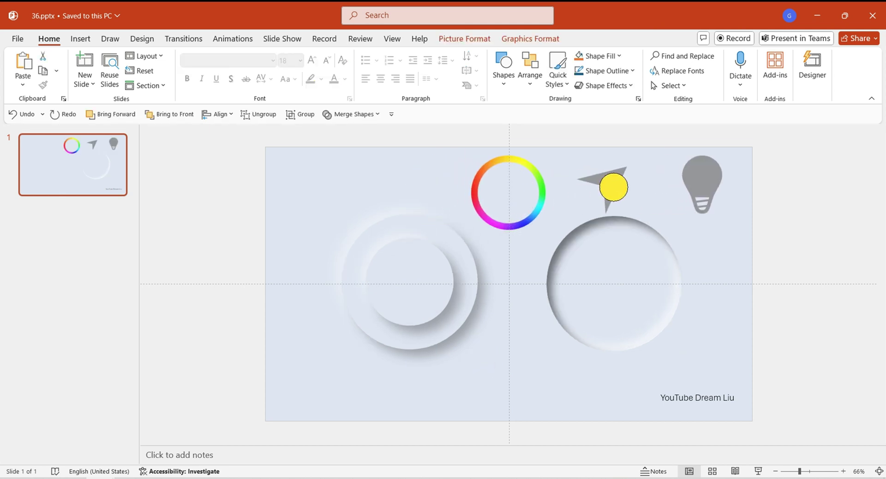
Move the colour wheel onto the raised dial and shrink the arrow to sit inside the ring.
left_click(826, 239)
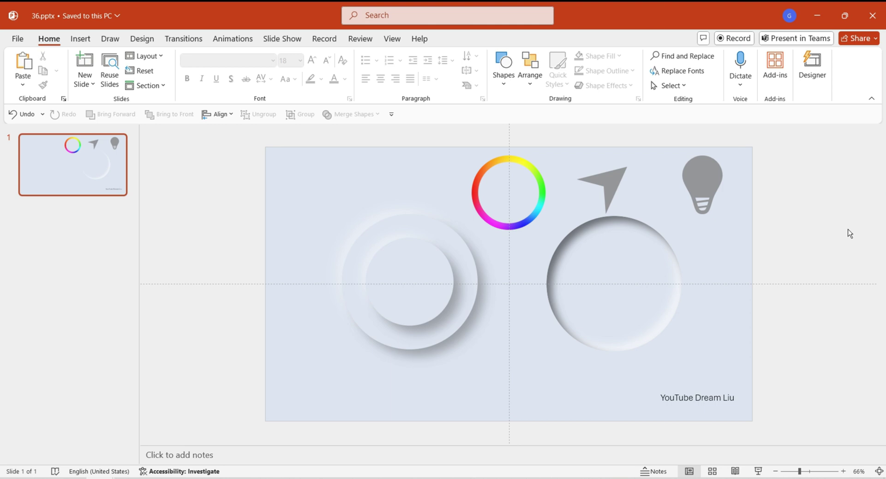
left_click_drag(514, 224, 460, 333)
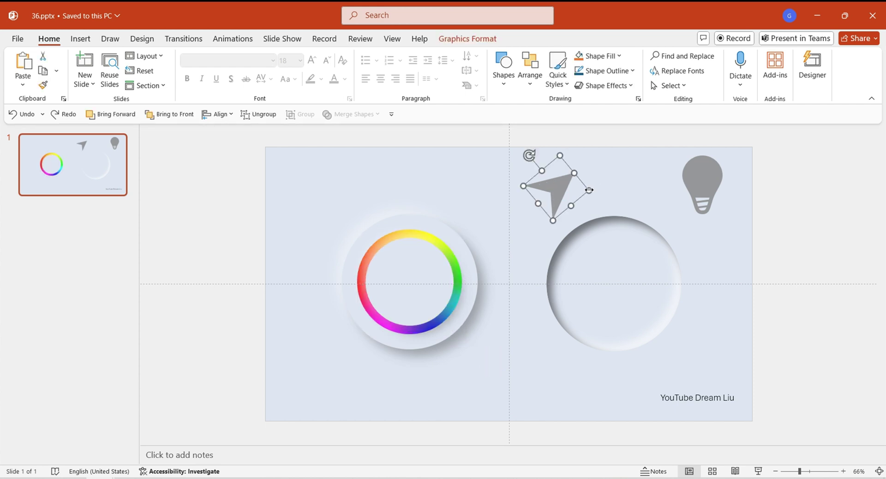
left_click_drag(589, 190, 435, 265)
key("Escape")
Group the colour wheel with its arrow and centre the grey bulb in the recessed circle.
left_click(429, 267)
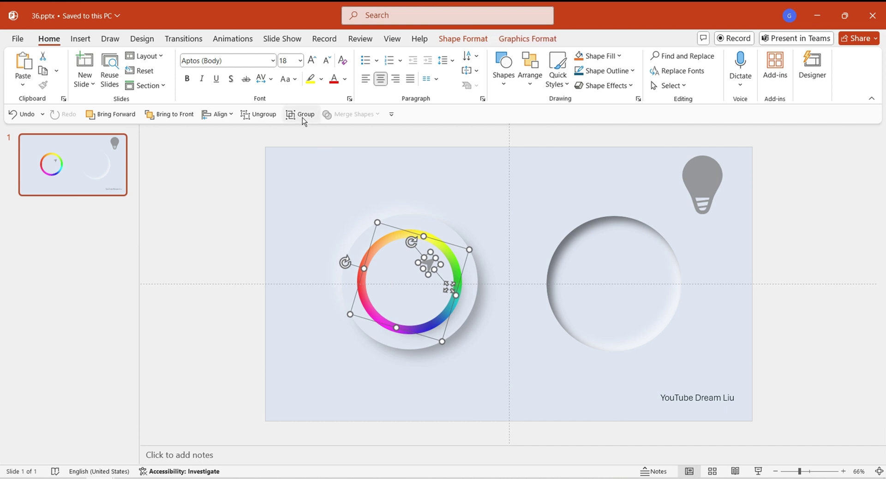
left_click(304, 122)
left_click(561, 224)
left_click_drag(702, 174, 622, 277)
left_click(743, 327)
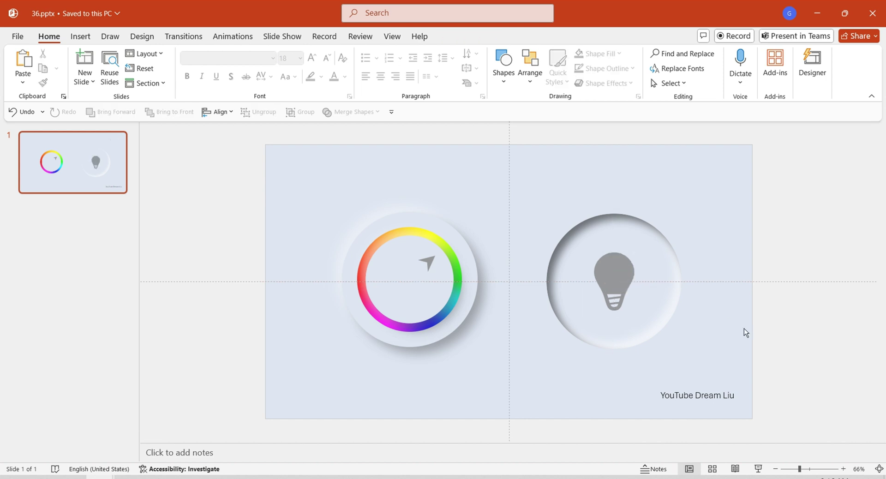
Duplicate the slide to four copies and rotate slide 1's colour-wheel group so the arrow points lower left.
key("alt+F10")
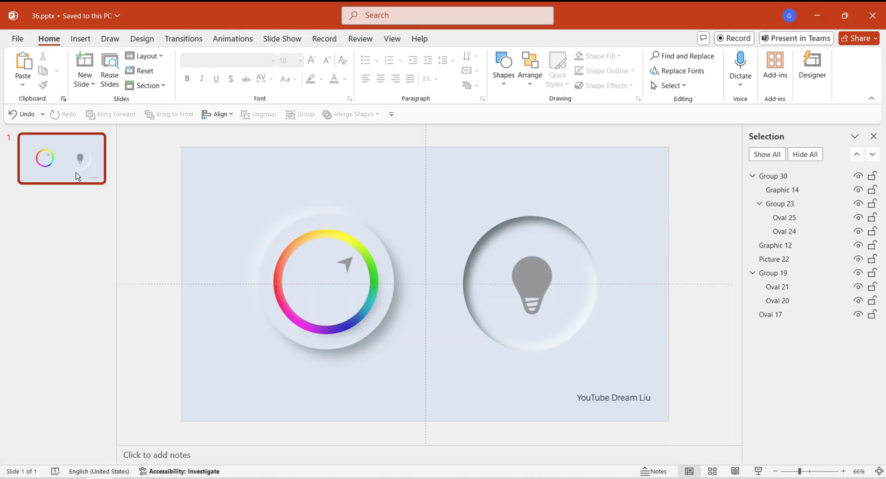
key("ctrl+d")
key("ctrl+d")
key("ctrl+d")
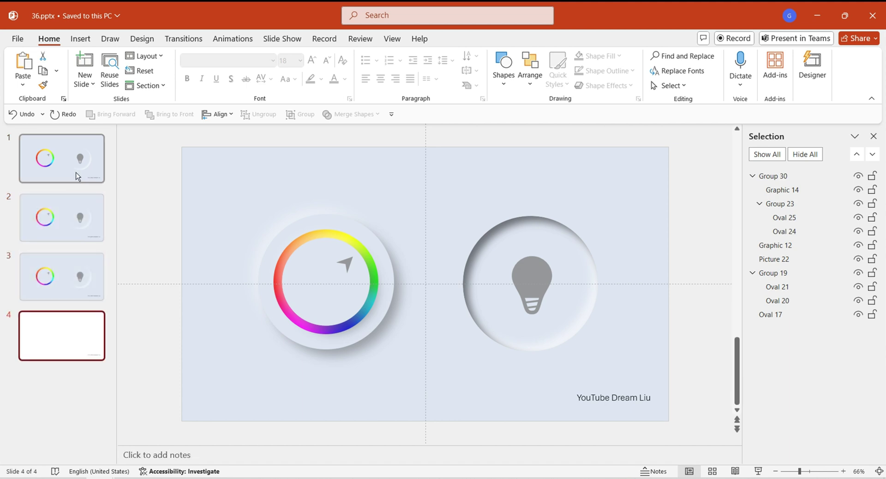
left_click(65, 175)
left_click(344, 267)
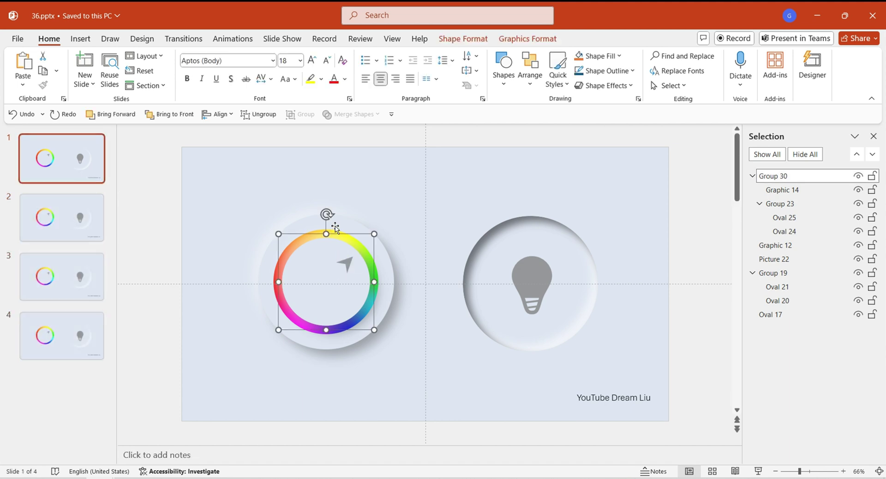
left_click(326, 212)
left_click_drag(326, 213, 331, 363)
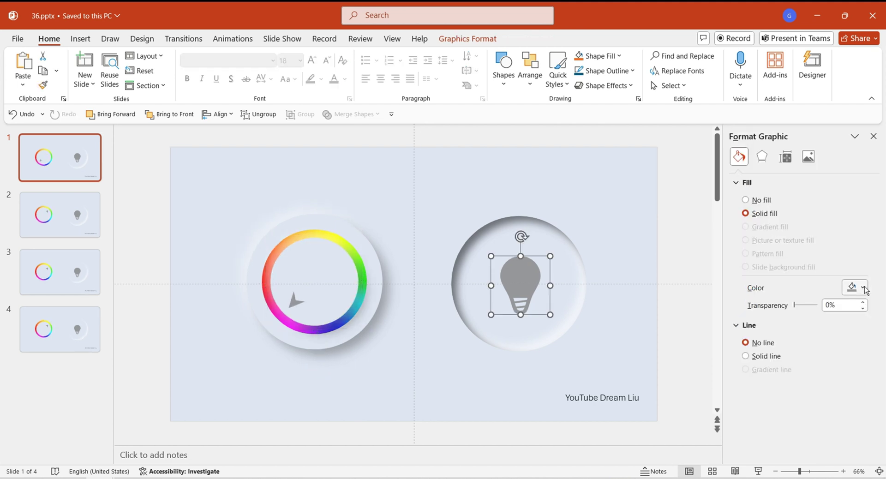
Fill the slide 1 bulb purple, then colour the slide 3 bulb yellow.
left_click(863, 288)
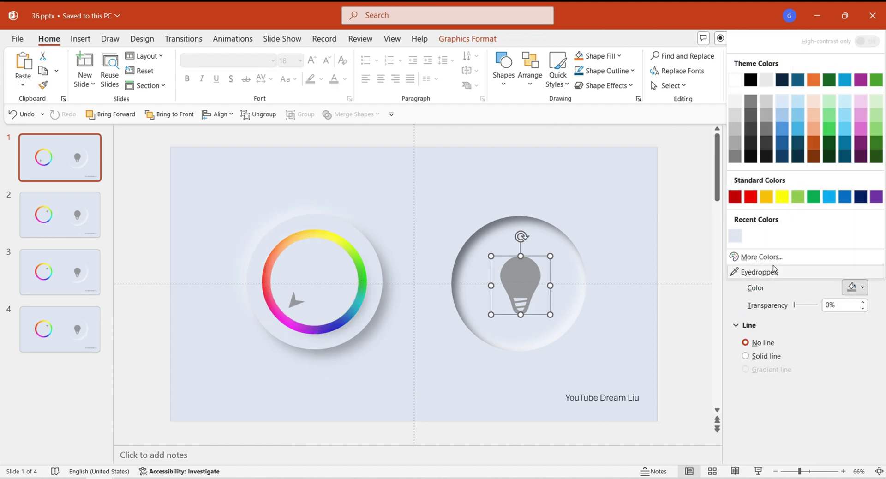
left_click(859, 82)
left_click(494, 275)
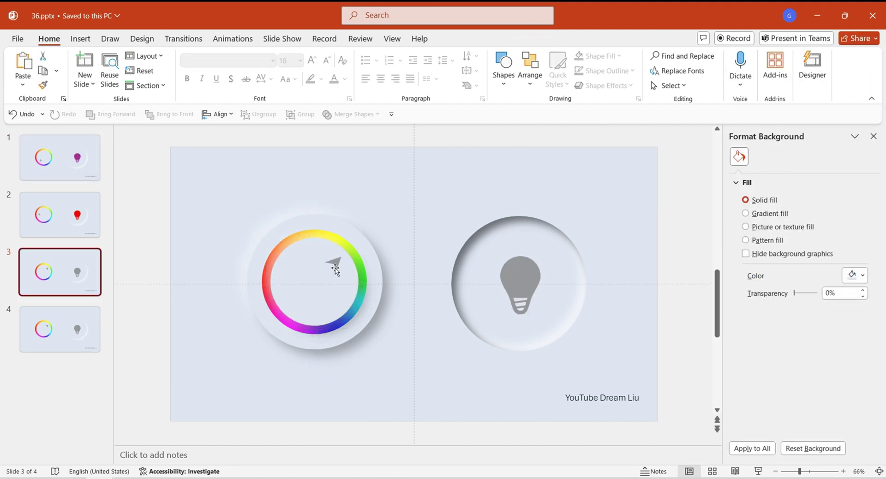
left_click(337, 232)
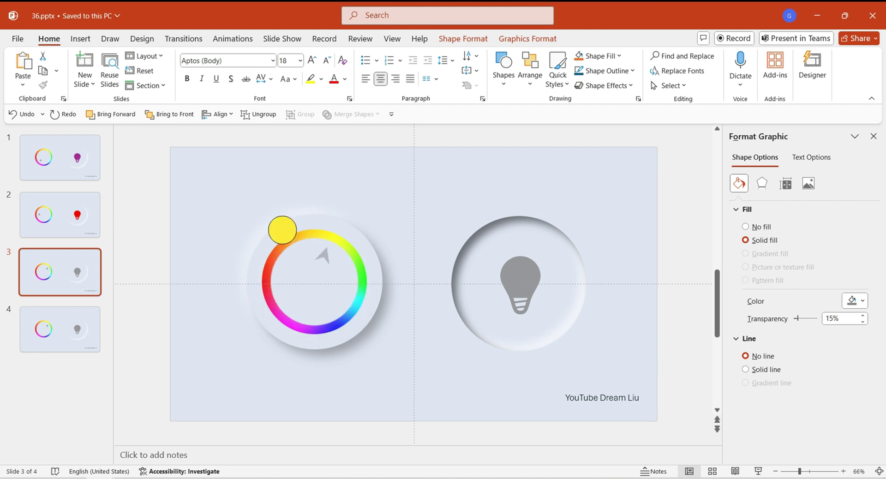
left_click(280, 231)
left_click(520, 279)
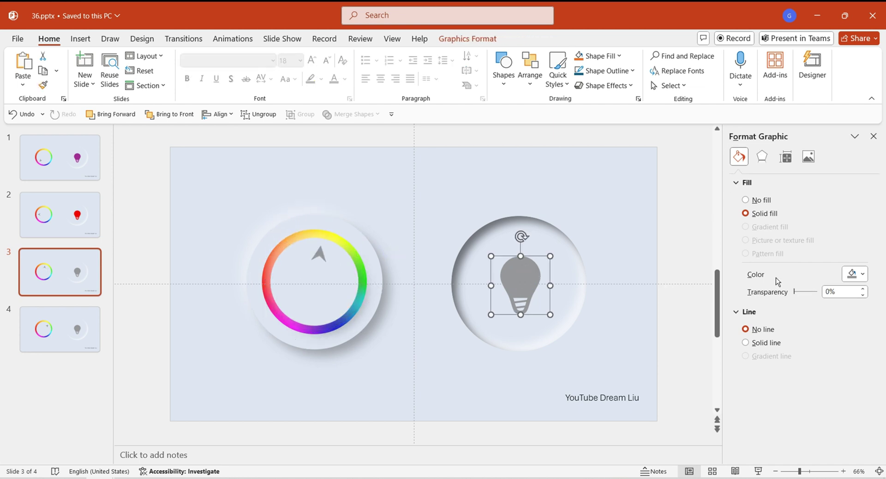
left_click(859, 274)
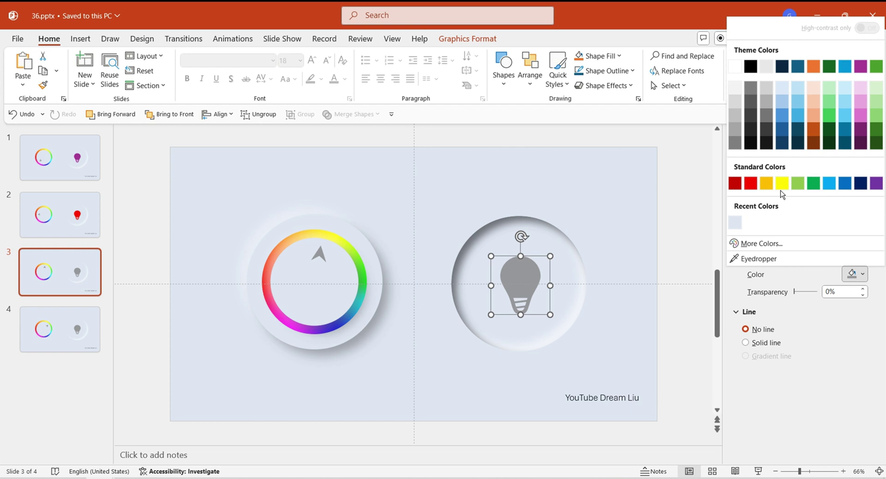
left_click(782, 185)
Colour the slide 4 bulb teal and return to slide 1.
left_click(79, 346)
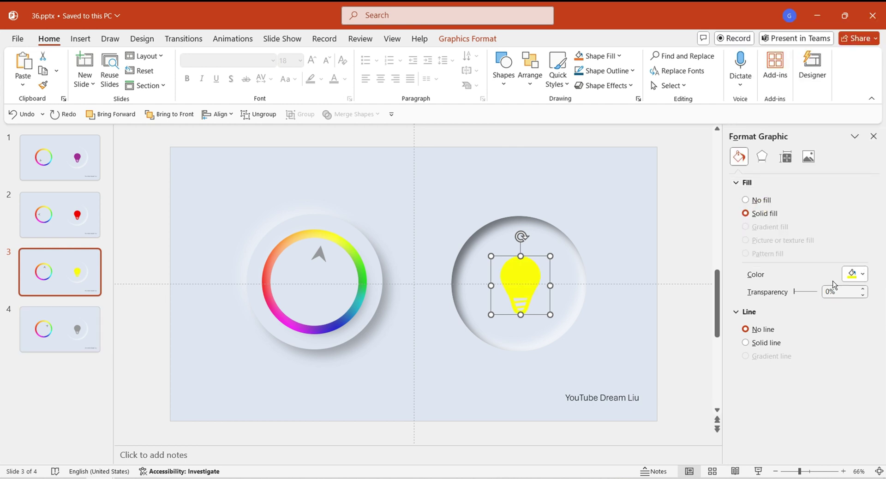
left_click(520, 277)
left_click(856, 275)
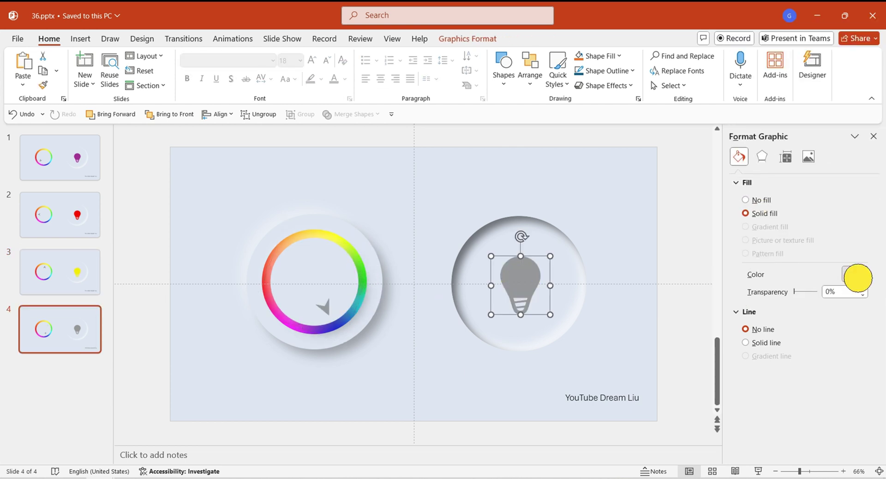
left_click(797, 67)
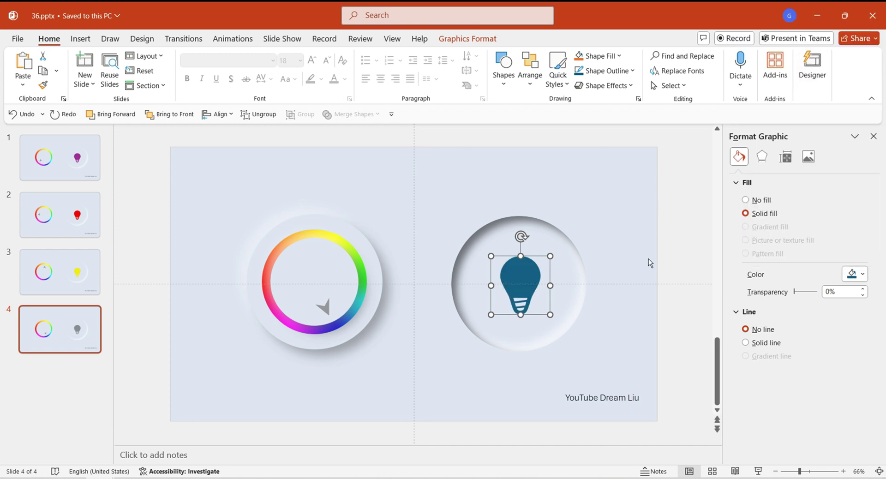
left_click(687, 256)
left_click(60, 161)
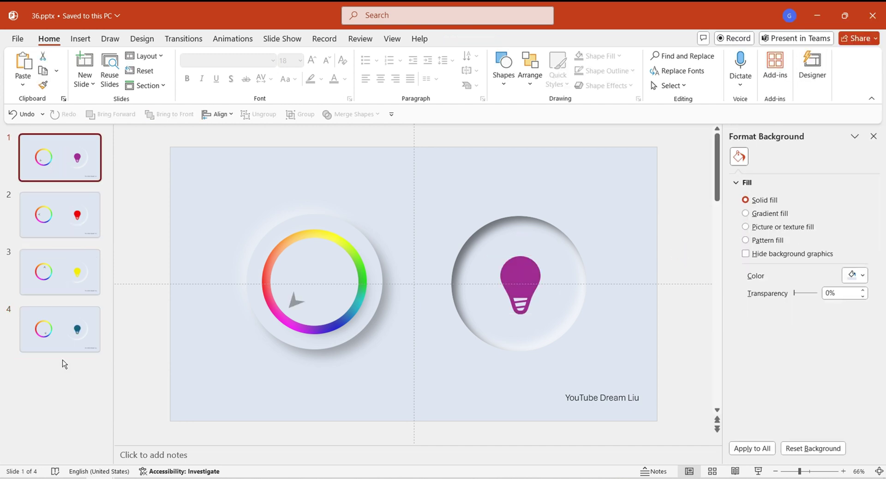
Select all four slides and apply the Morph transition to them.
key("ctrl+a")
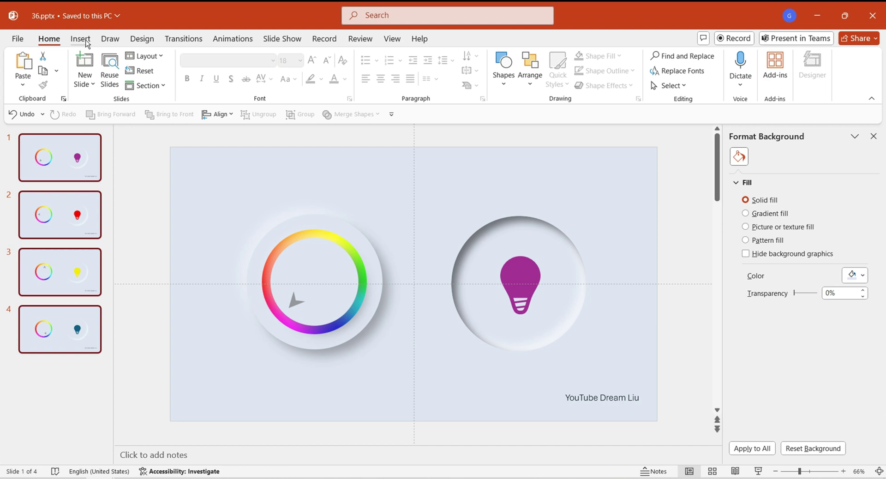
left_click(166, 40)
left_click(119, 69)
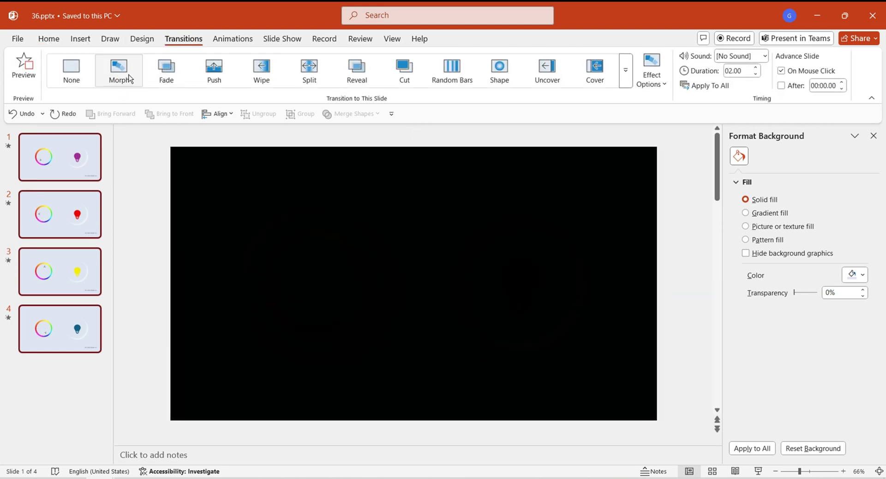